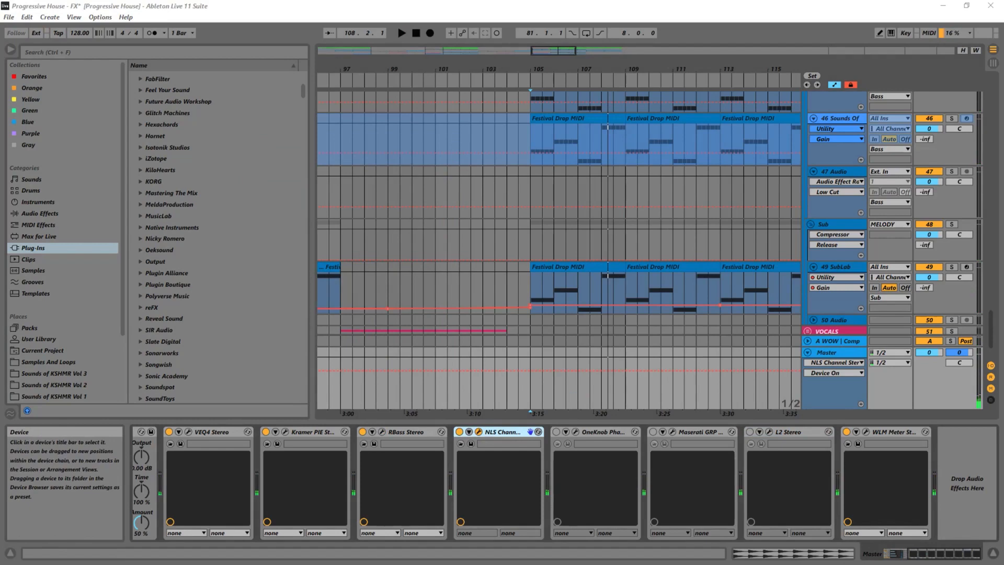
Open the NLS Channel plugin from the master chain and place its window over the arrangement.
drag(454, 537, 474, 98)
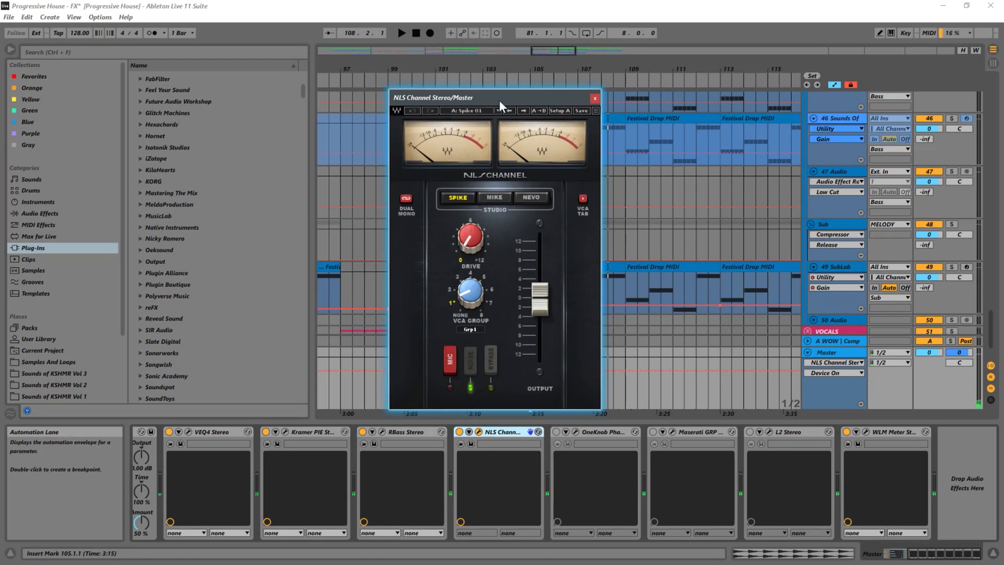
drag(499, 100, 566, 126)
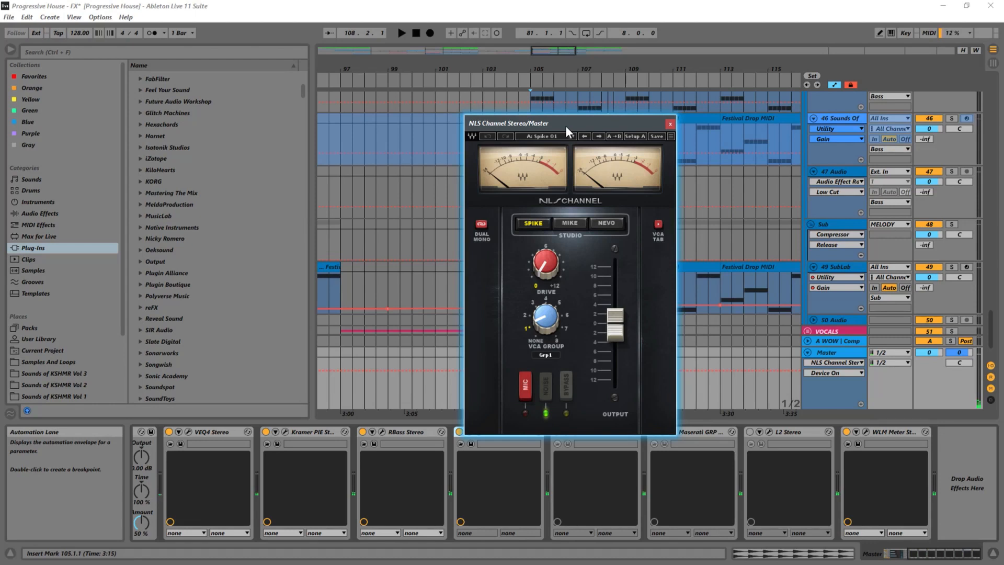
drag(566, 126, 495, 132)
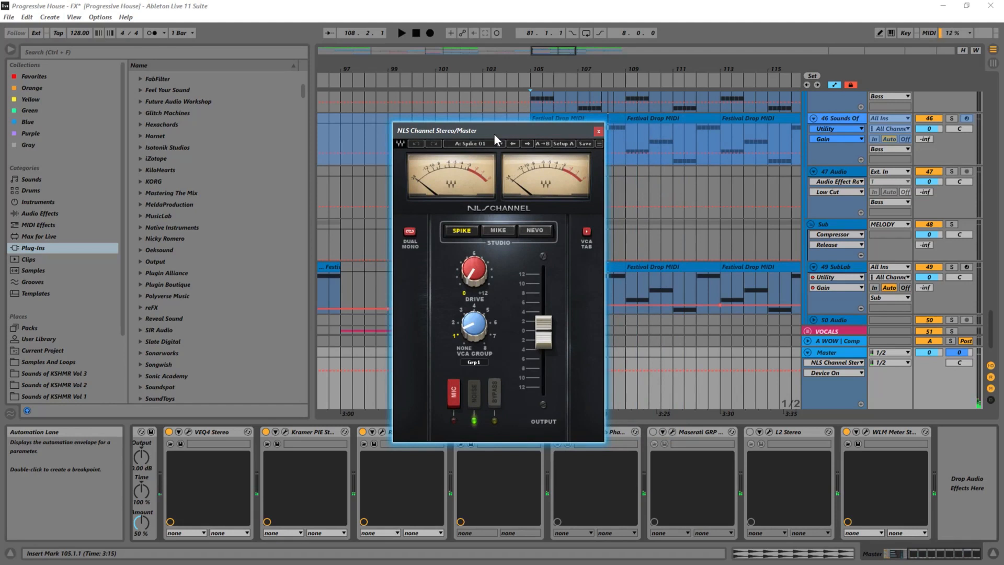
mouse_move(494, 134)
mouse_down()
mouse_move(460, 142)
mouse_move(494, 142)
mouse_up()
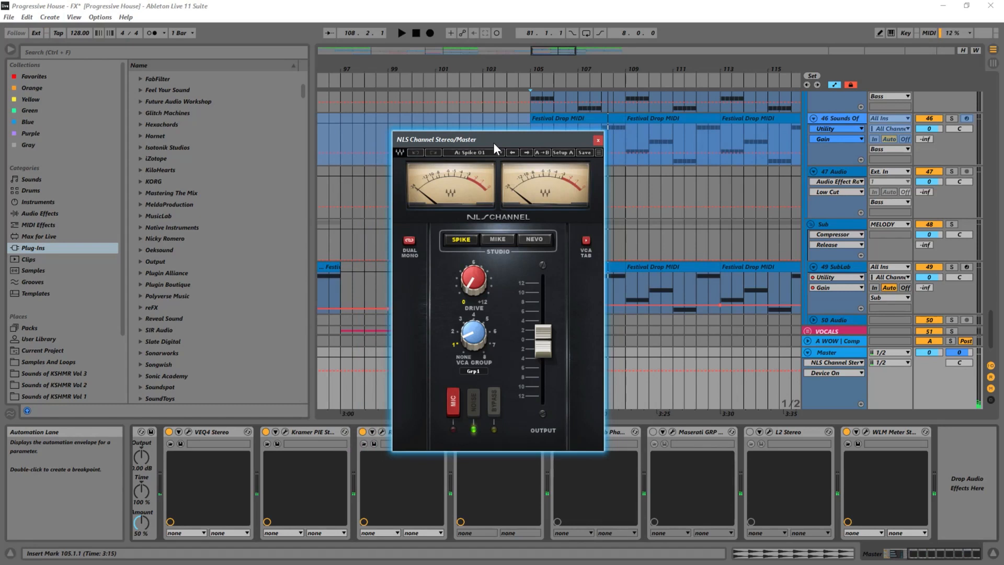
Play the drop from bar 105 to audition the NLS Channel on the master with its drive at 0.
key(space)
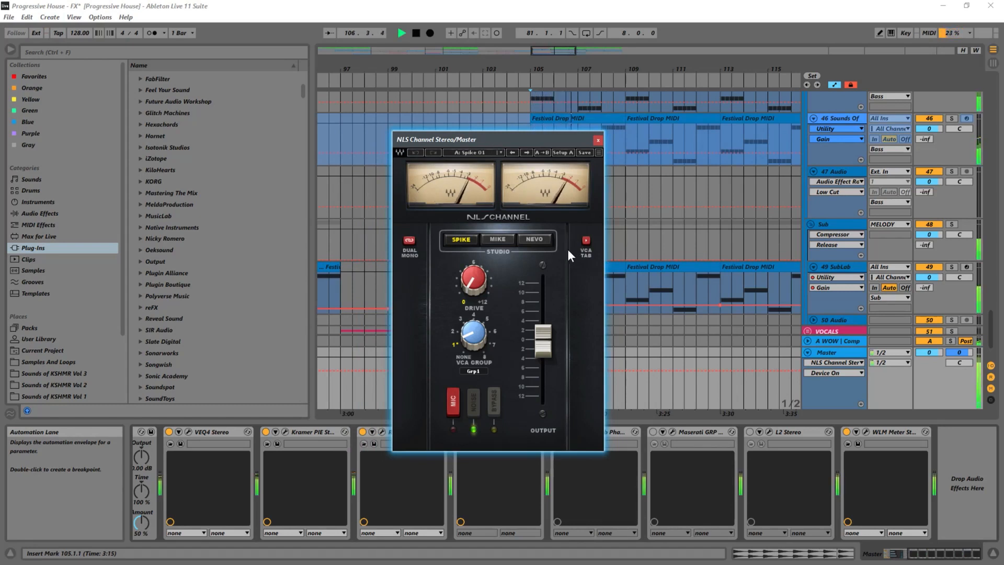
mouse_move(473, 280)
mouse_down()
mouse_move(473, 246)
mouse_move(474, 280)
mouse_up()
key(space)
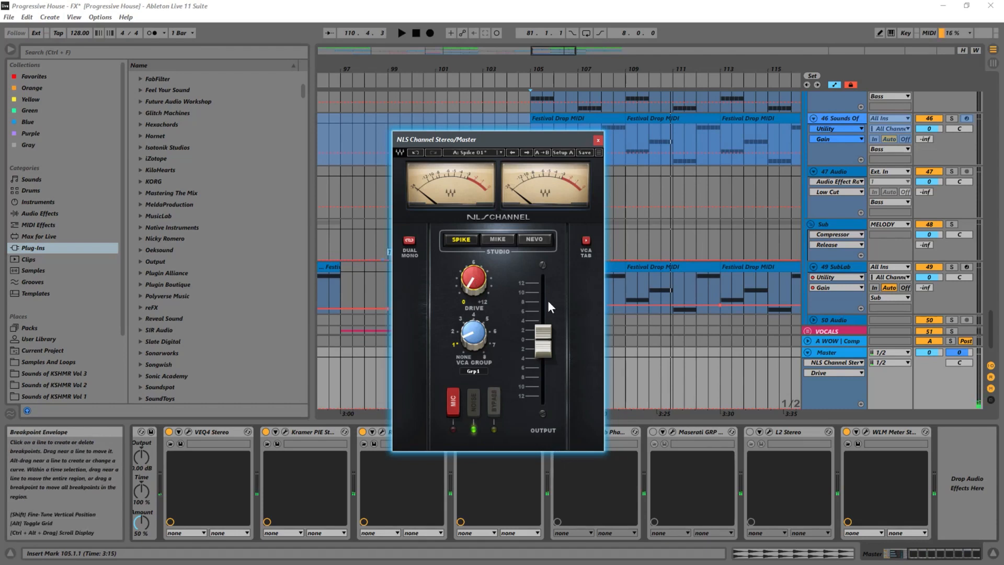
key(space)
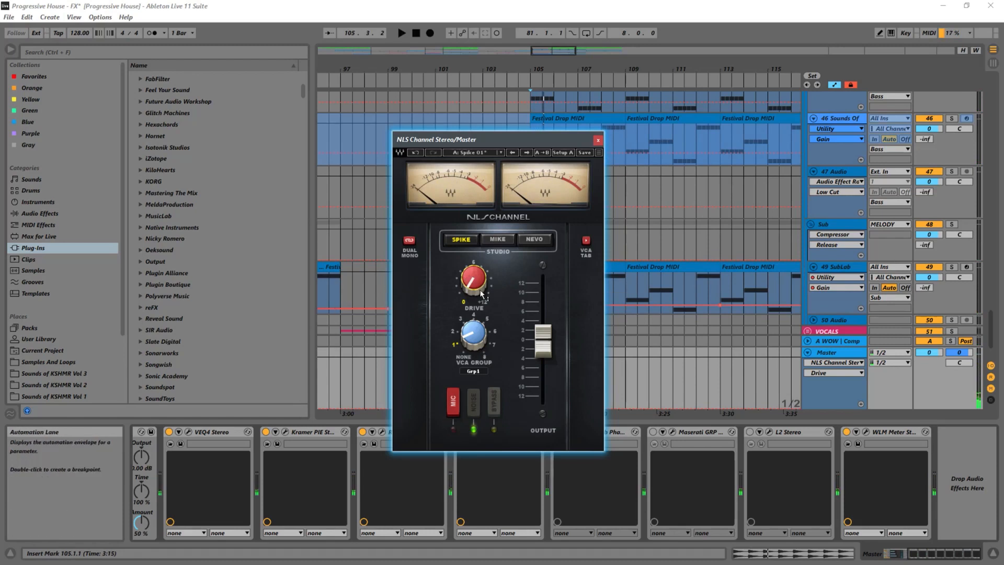
key(space)
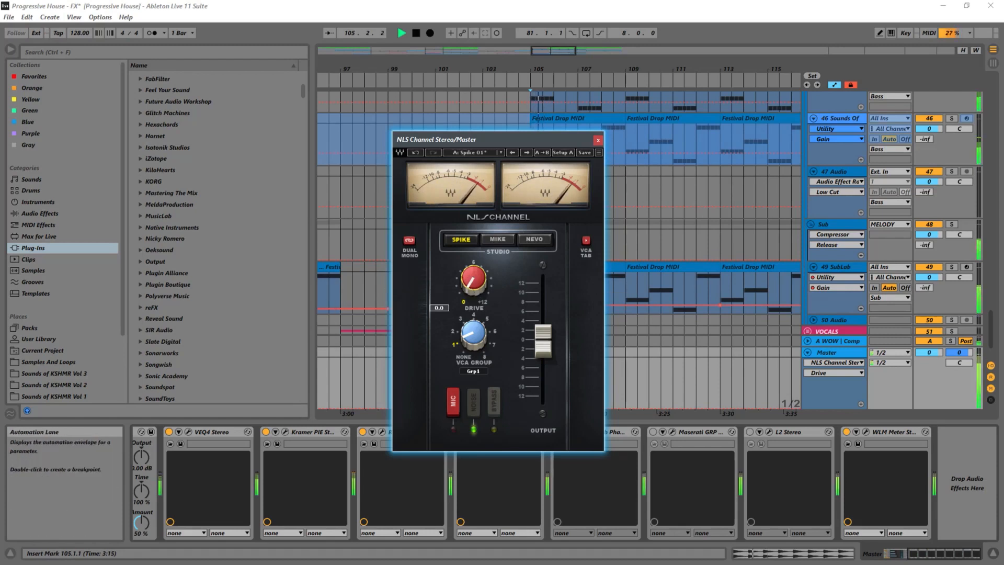
Raise the NLS Channel's drive slightly, with the WLM Meter open to compare loudness during playback of the drop.
click(867, 433)
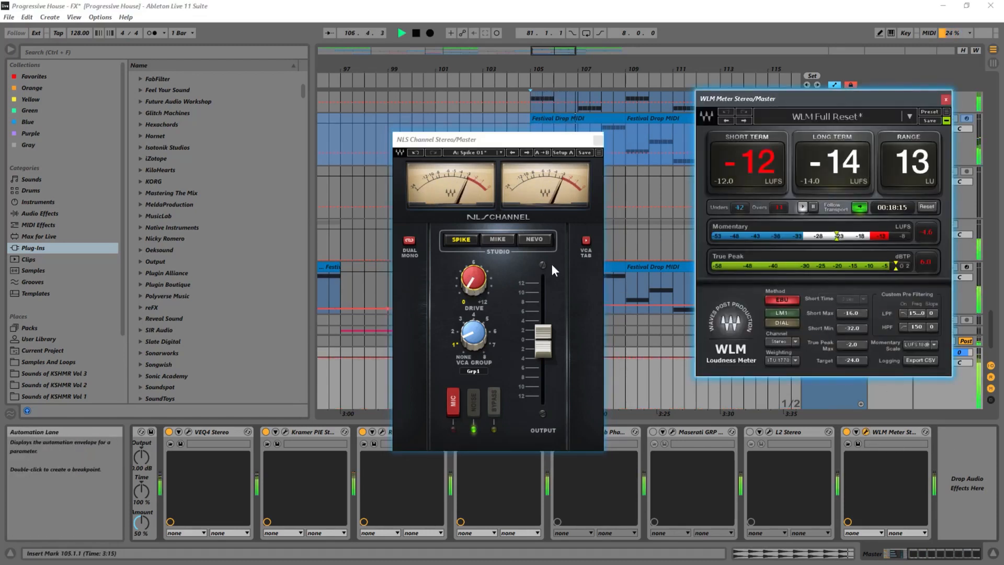
mouse_move(474, 280)
mouse_down()
mouse_move(474, 265)
mouse_move(469, 287)
mouse_up()
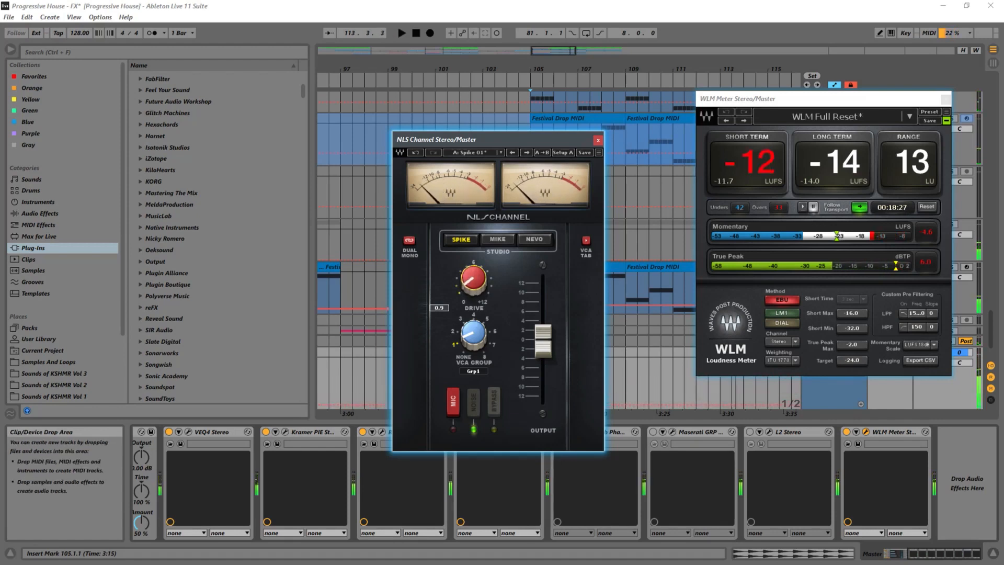
drag(468, 286, 479, 288)
key(space)
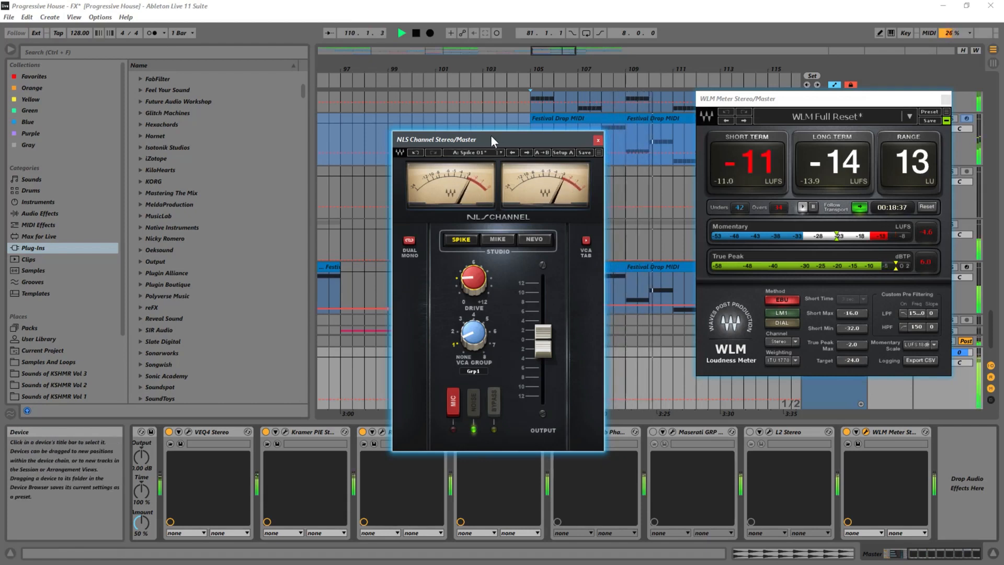
Finish comparing the loudness and close the NLS Channel and WLM Meter windows.
drag(491, 137, 287, 70)
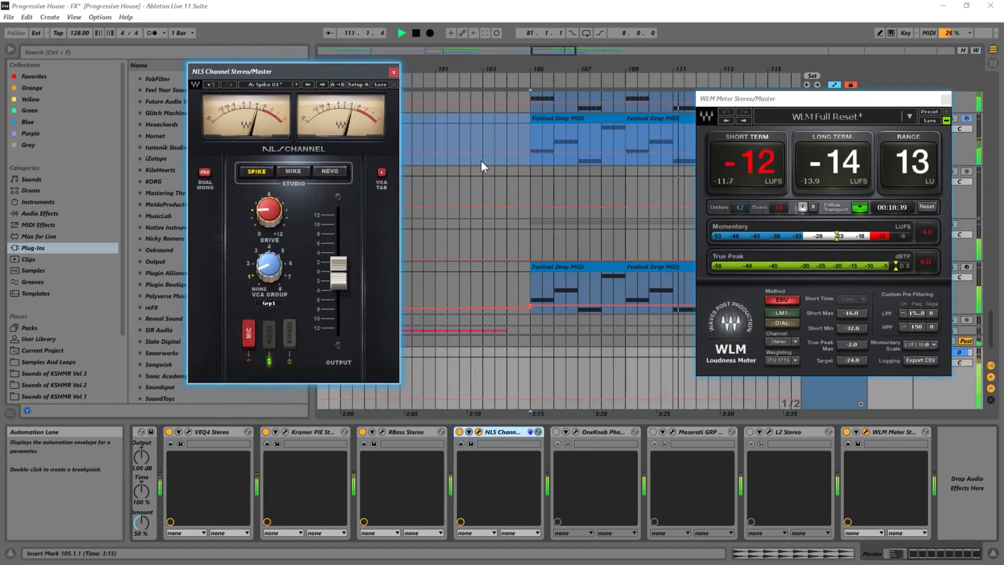
click(394, 71)
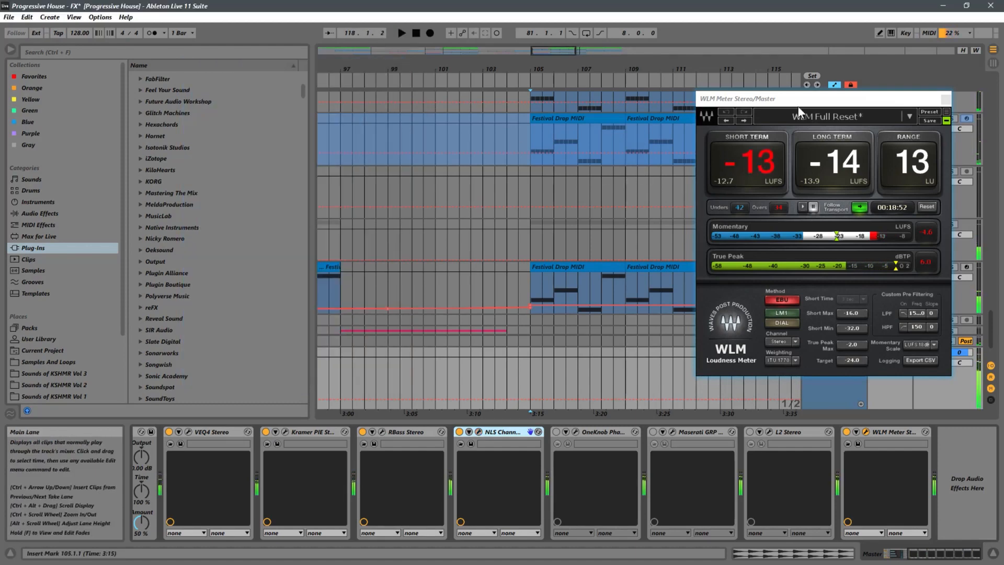
drag(785, 100, 338, 68)
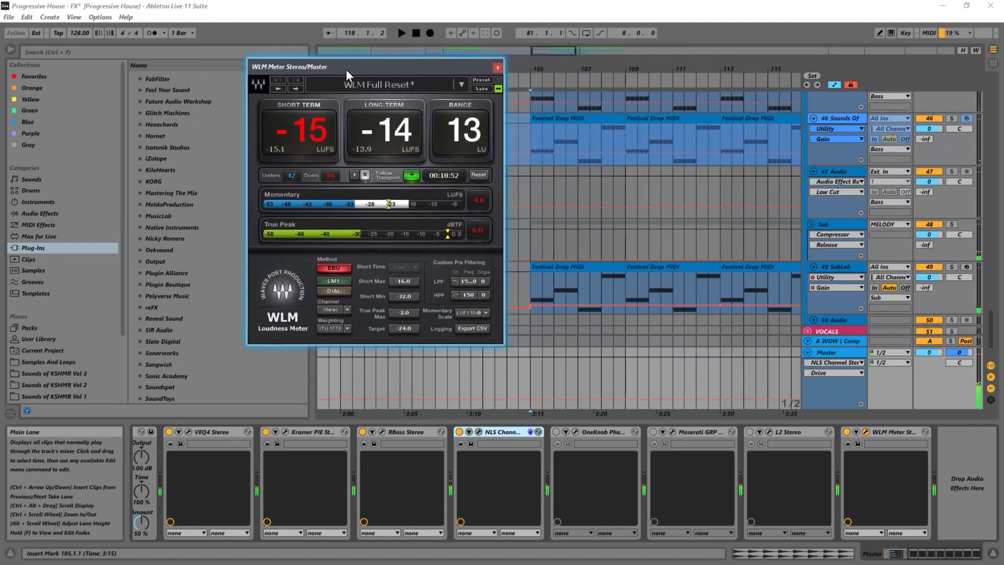
click(498, 67)
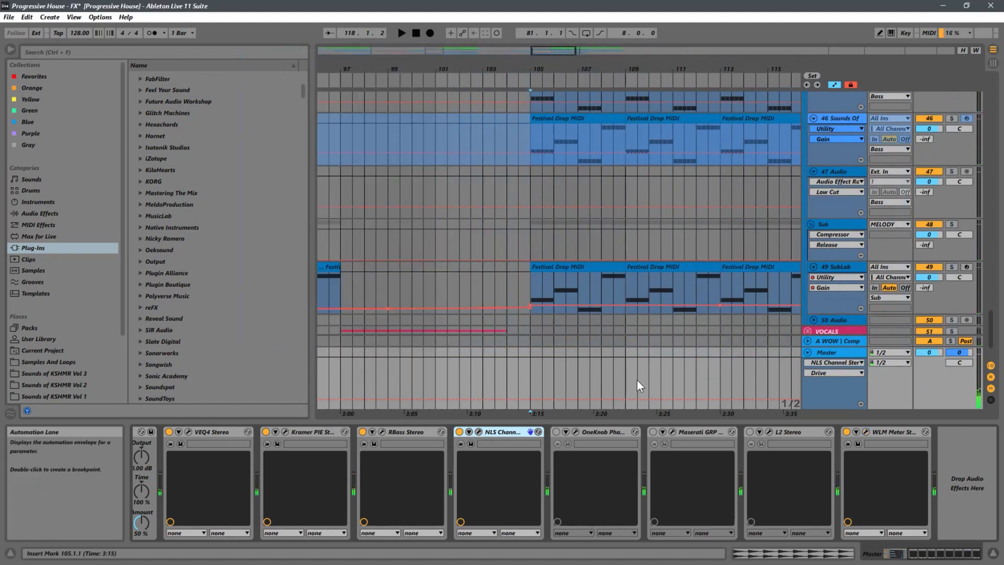
Enable OneKnob Phatter on the master and set its knob to 3.2 while auditioning the drop.
click(557, 432)
click(576, 432)
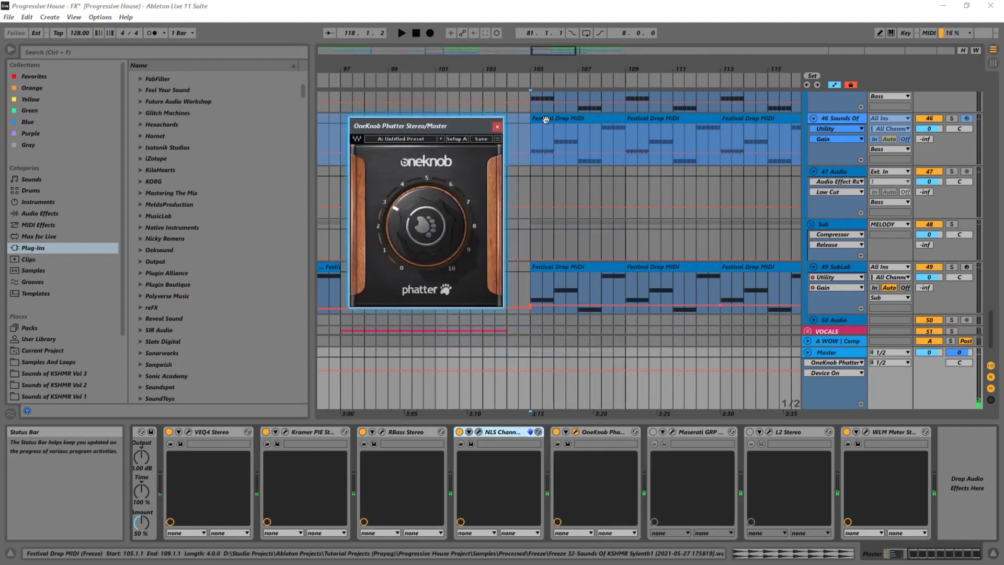
key(space)
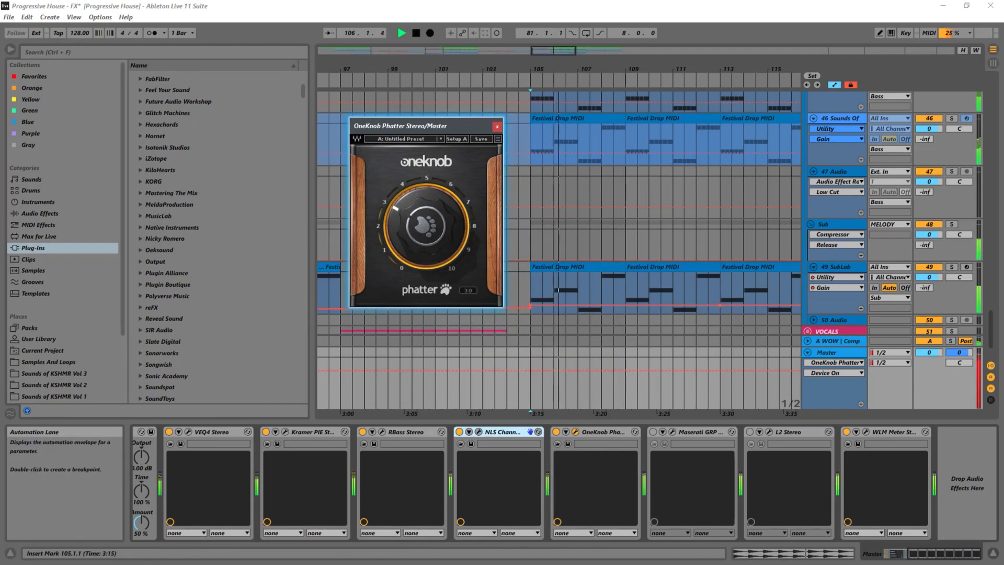
drag(415, 241, 415, 229)
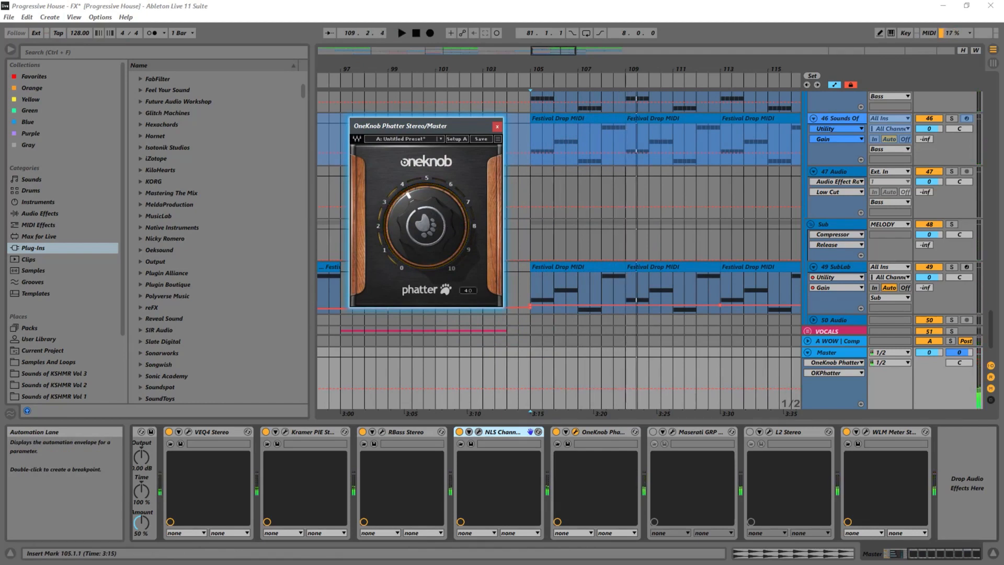
mouse_move(426, 226)
mouse_down()
mouse_move(426, 242)
mouse_move(426, 232)
mouse_up()
key(space)
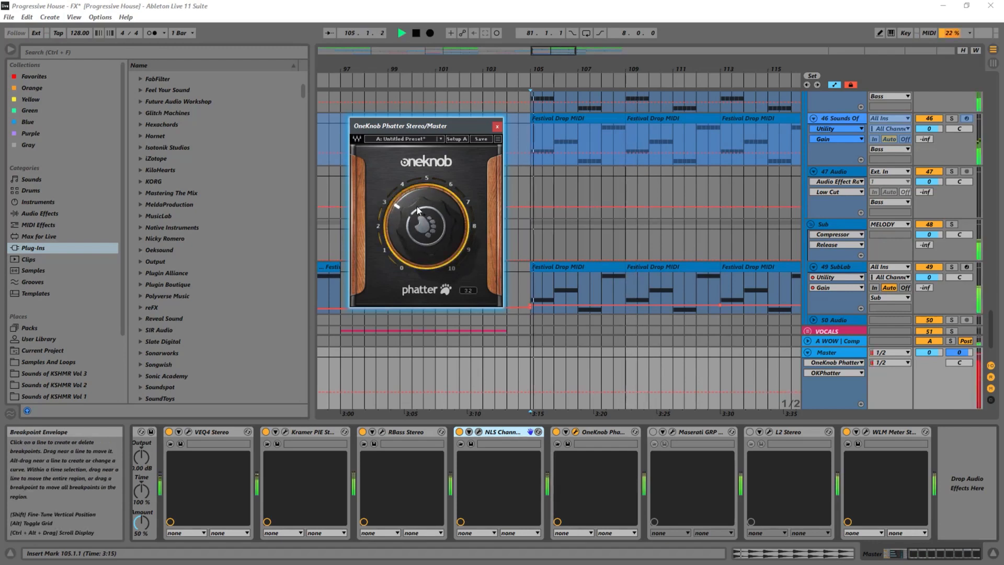
key(space)
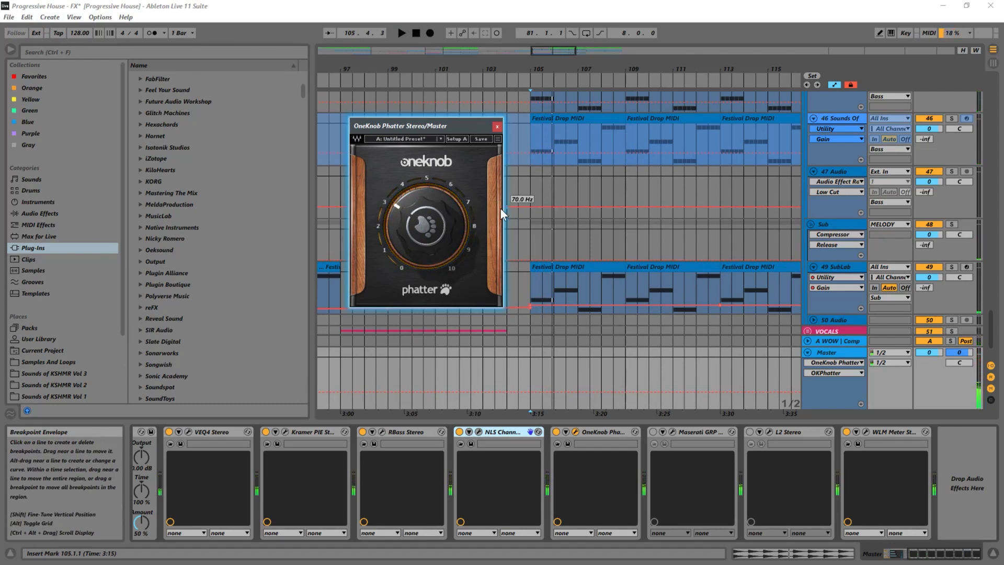
Play the drop and check its short-term loudness on the WLM Meter with OneKnob Phatter active, closing the meter when done.
key(space)
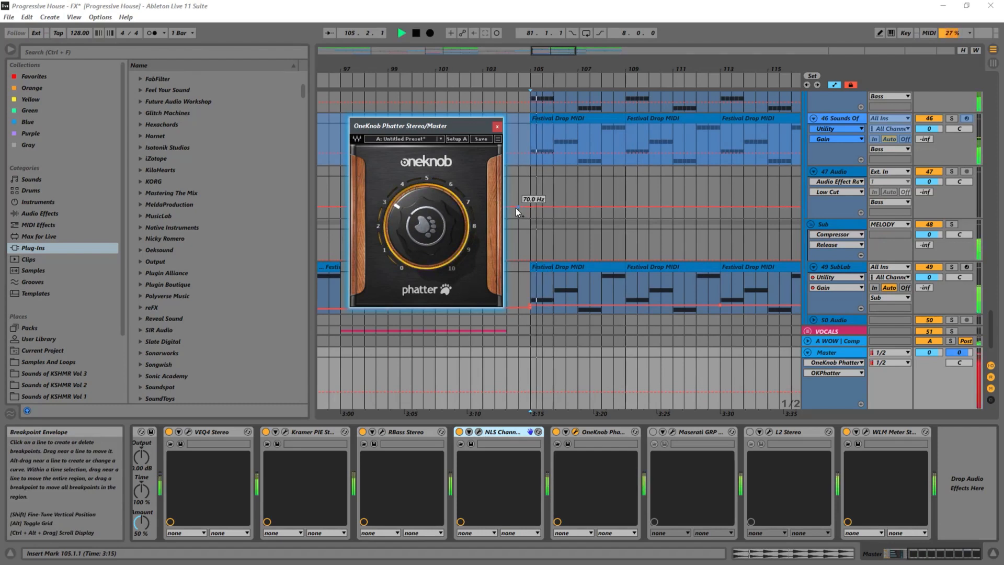
click(867, 432)
click(867, 430)
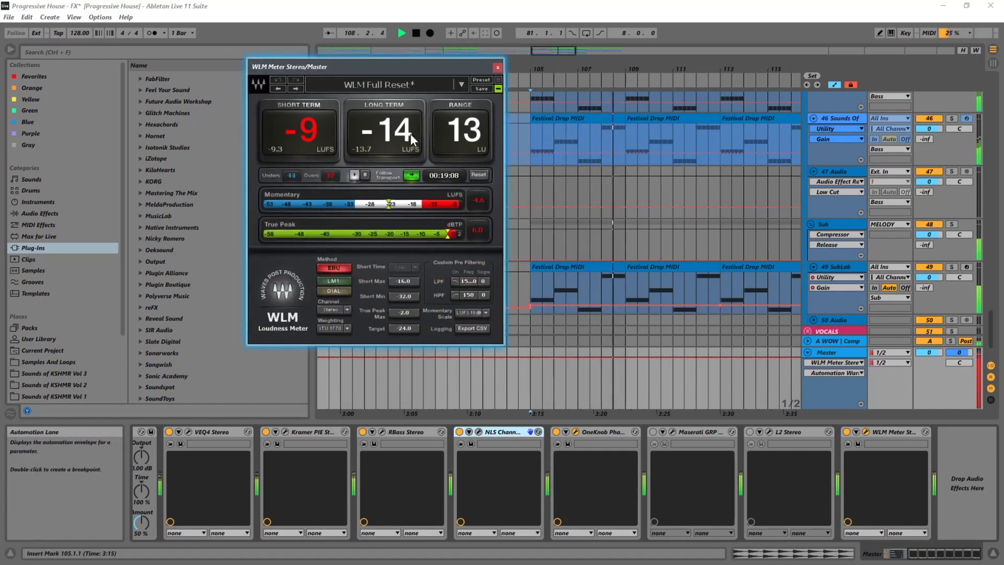
key(space)
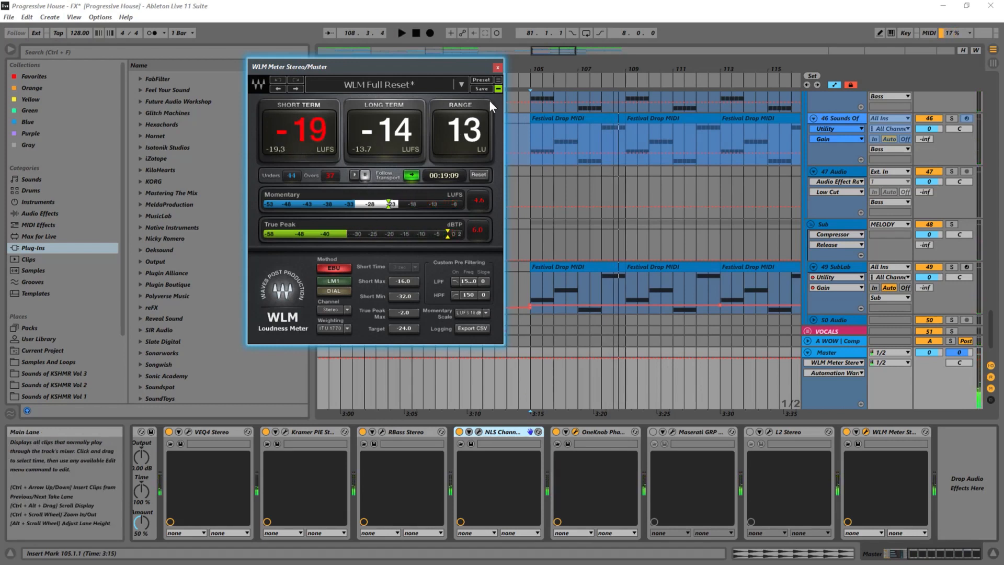
click(499, 64)
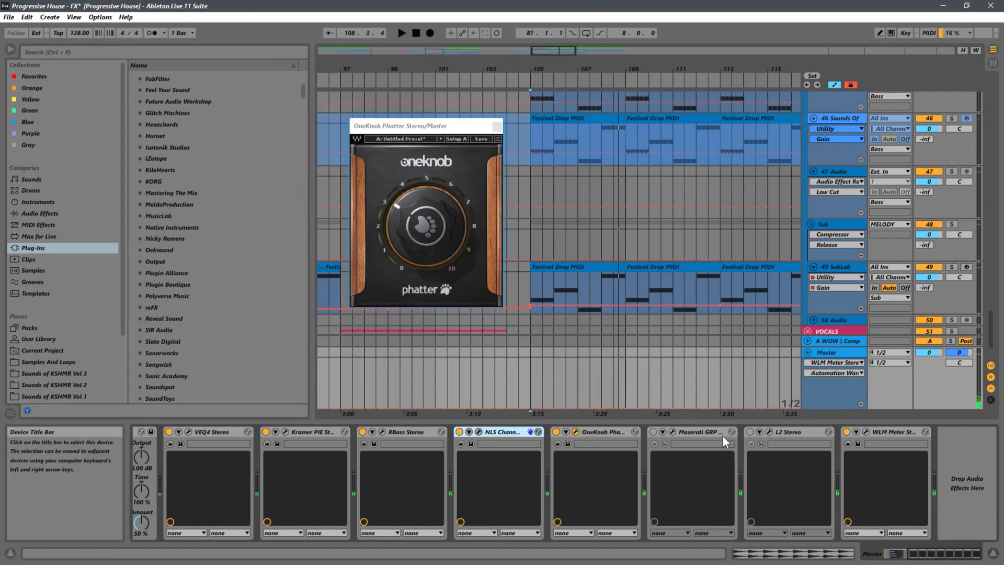
Close OneKnob Phatter, then enable the Maserati GRP plugin on the master and open its window.
click(687, 431)
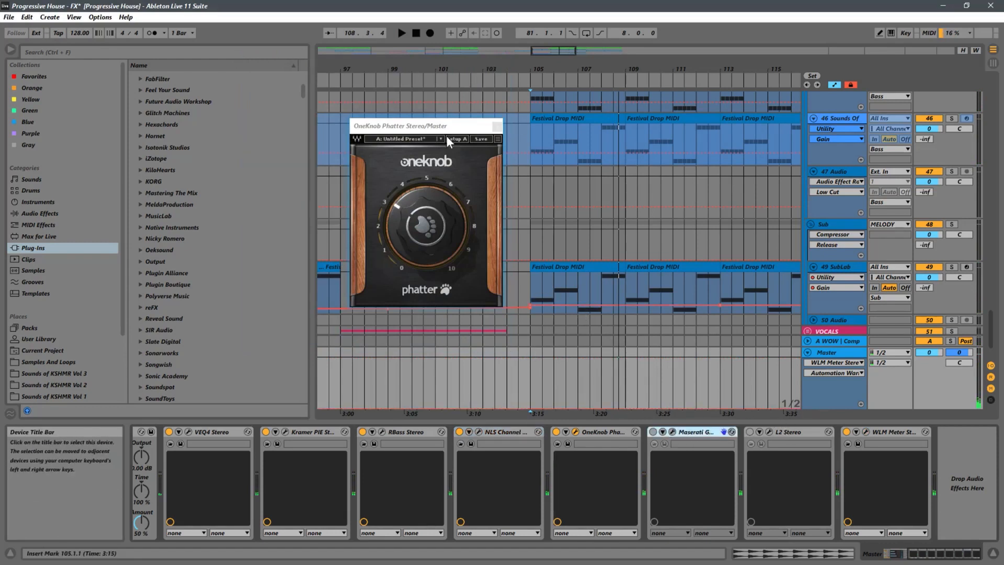
click(430, 126)
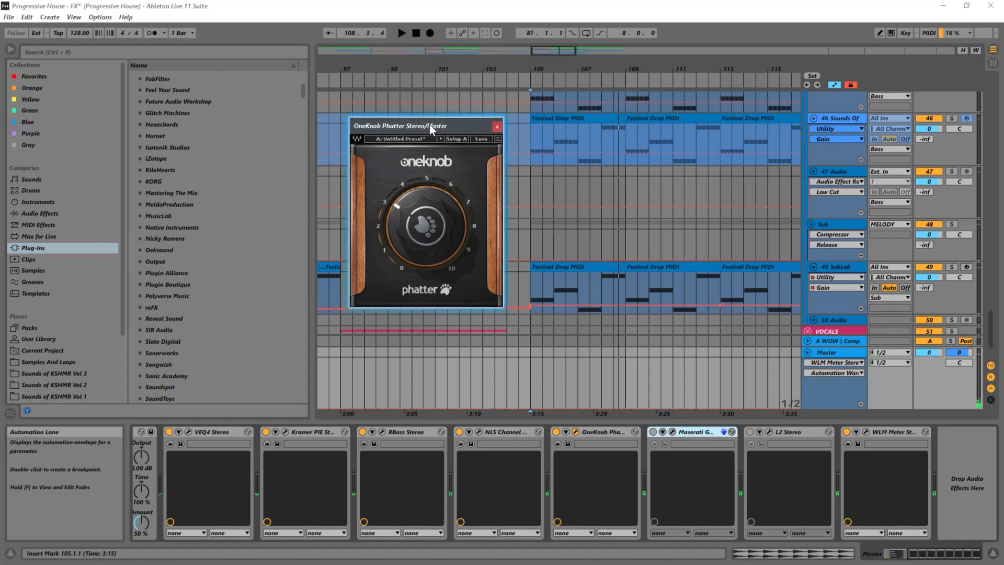
click(497, 127)
click(654, 432)
click(672, 433)
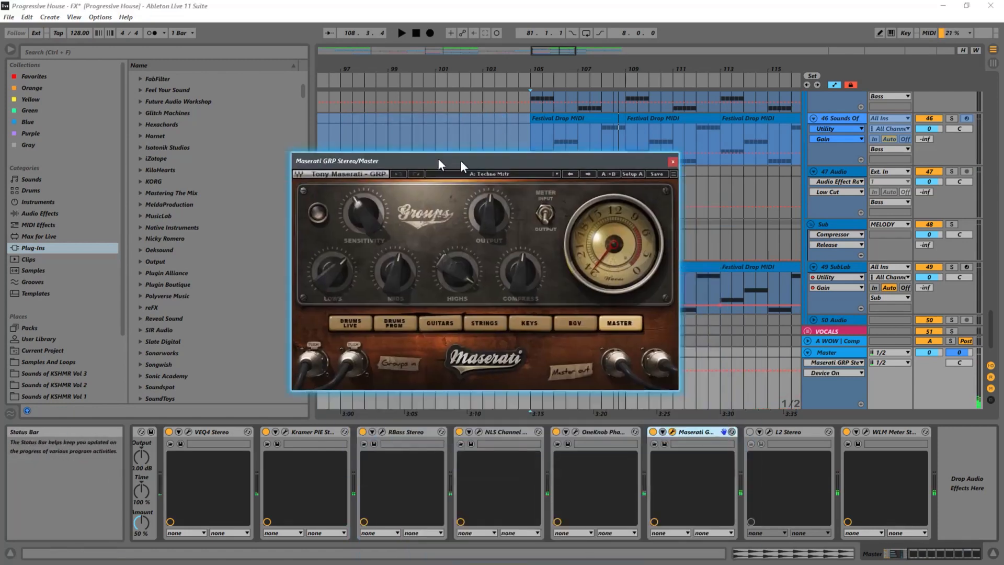
drag(460, 160, 483, 159)
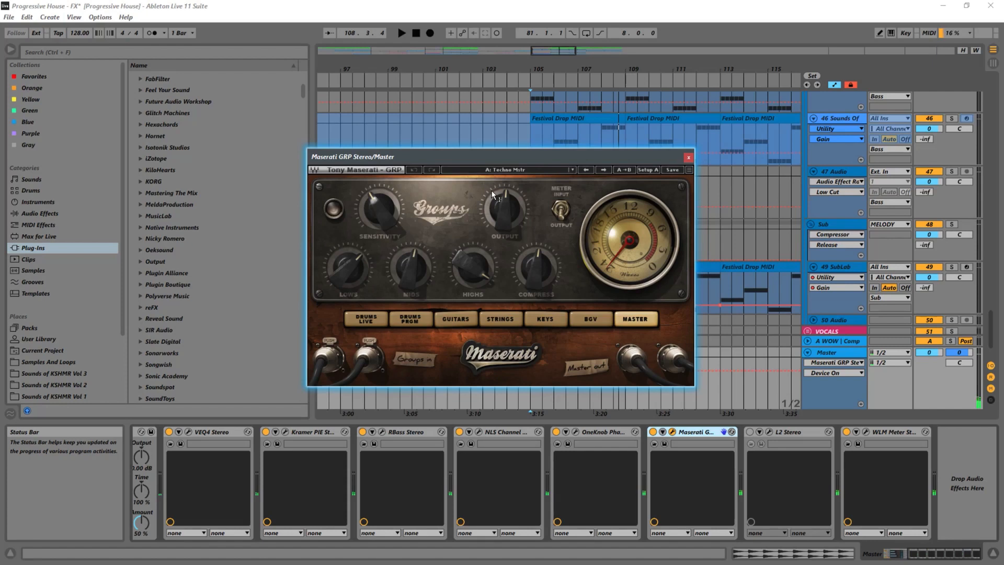
Review the Maserati GRP factory presets and keep Techno Mstr selected.
mouse_move(492, 192)
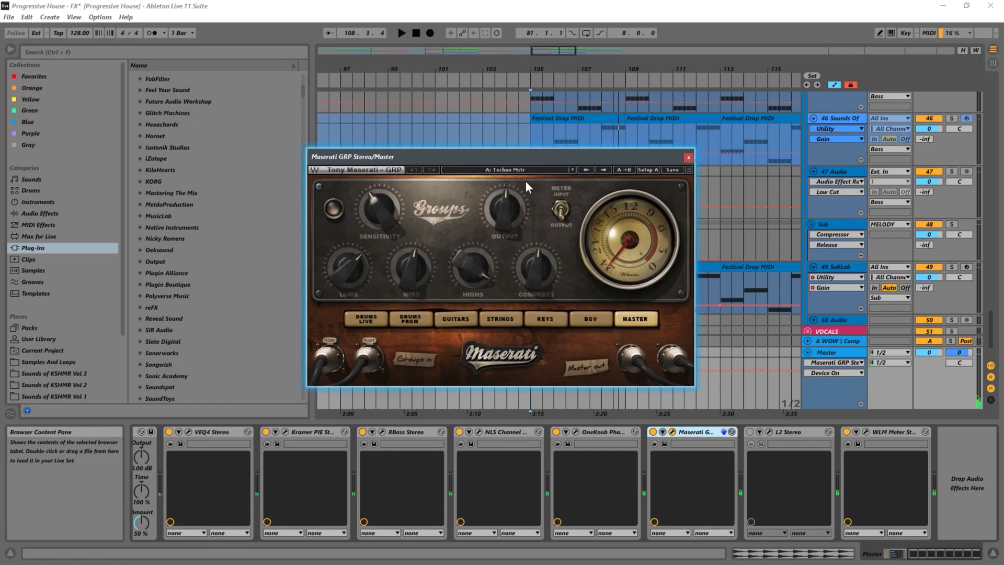
click(502, 168)
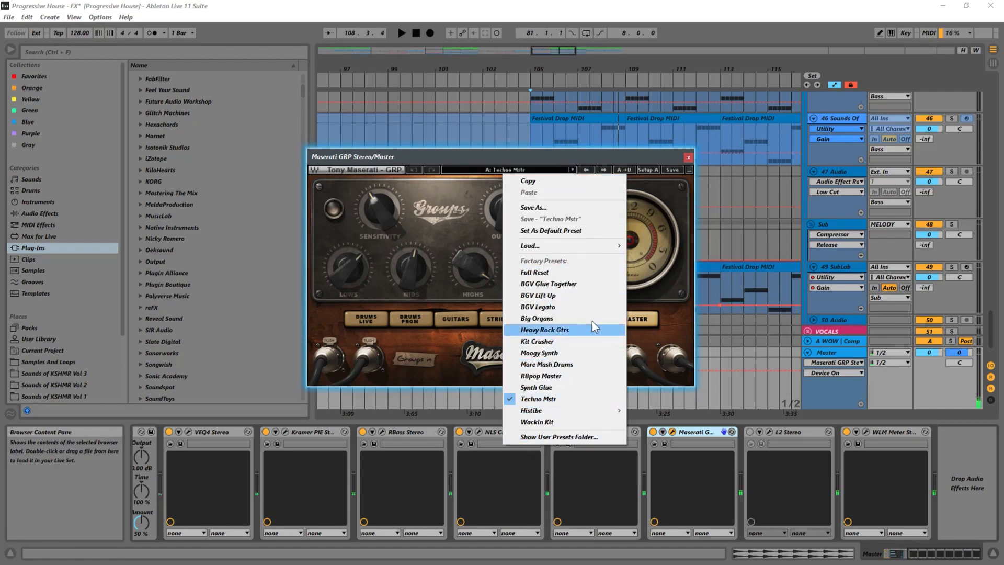
click(521, 155)
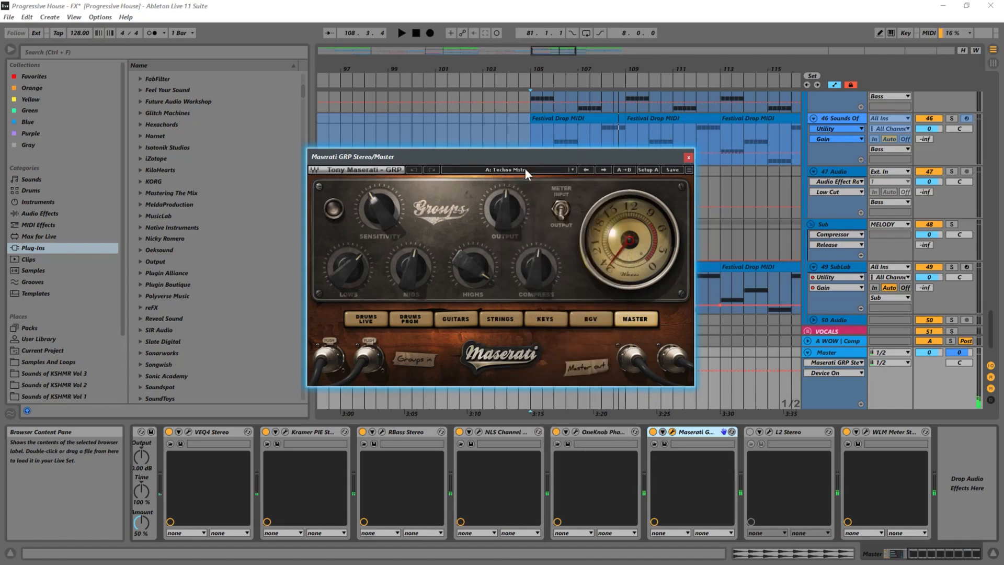
click(507, 168)
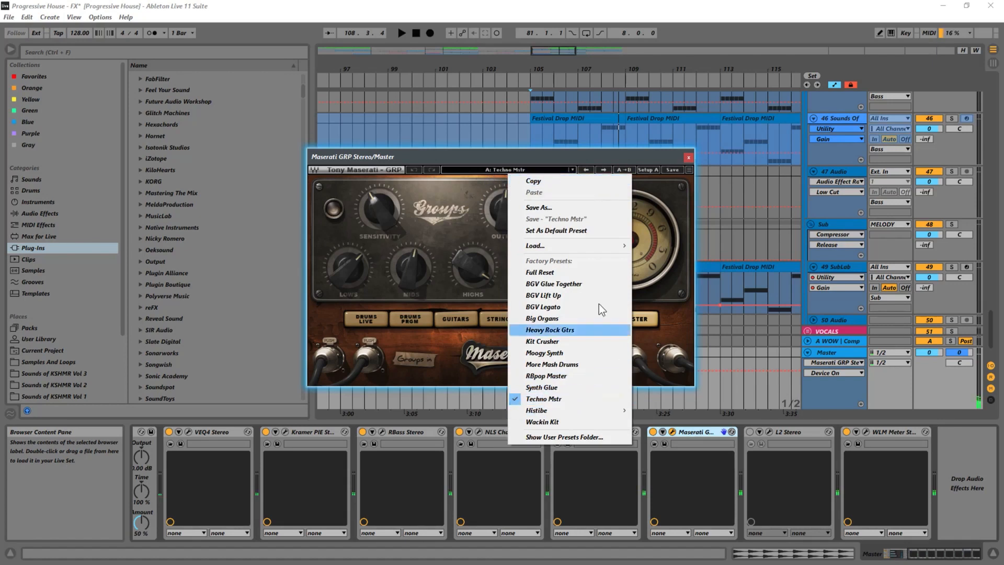
click(479, 158)
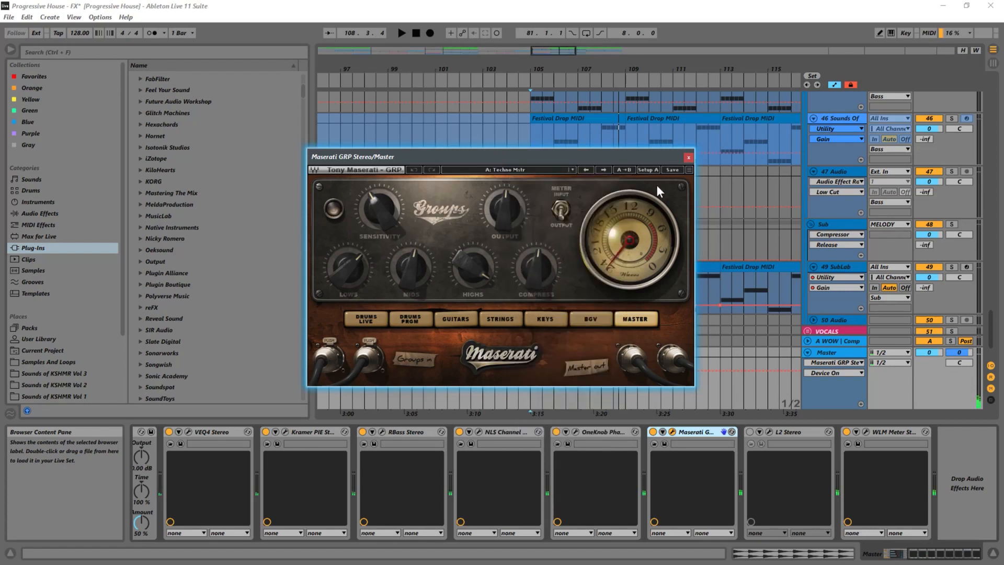
Adjust the Maserati GRP's sensitivity while playing the drop, using its input light as a guide.
key(space)
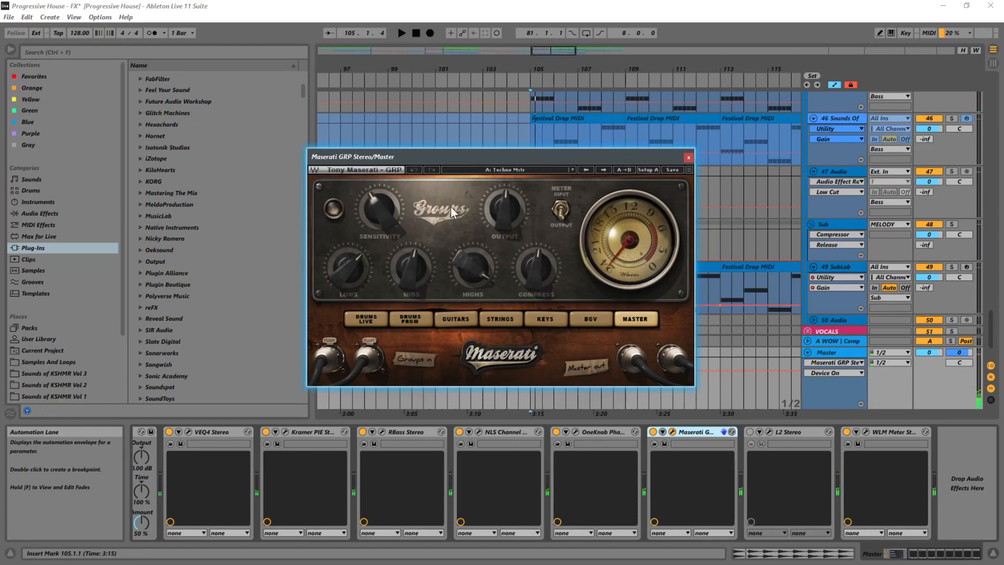
mouse_move(379, 212)
mouse_down()
mouse_move(379, 203)
mouse_move(383, 218)
mouse_up()
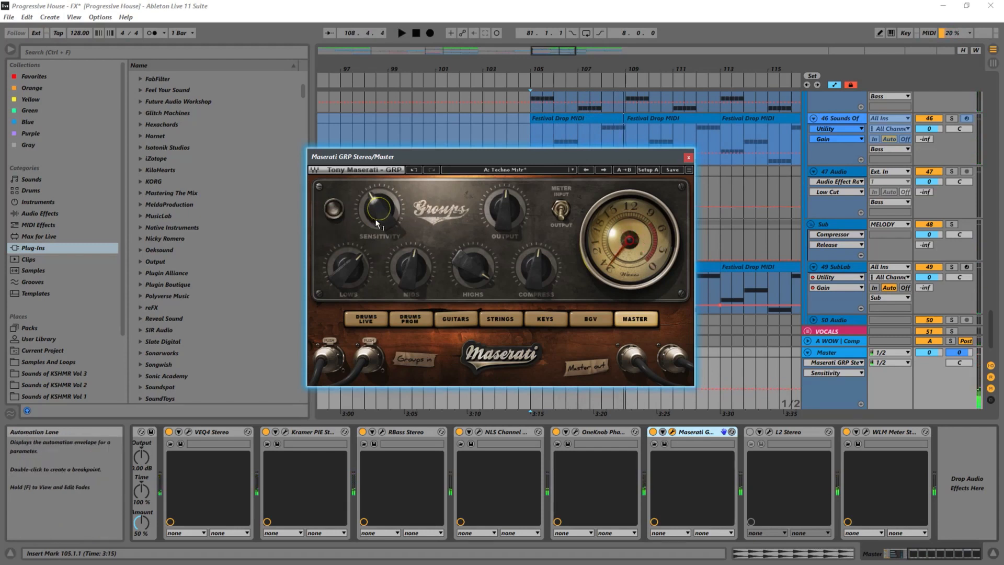
key(space)
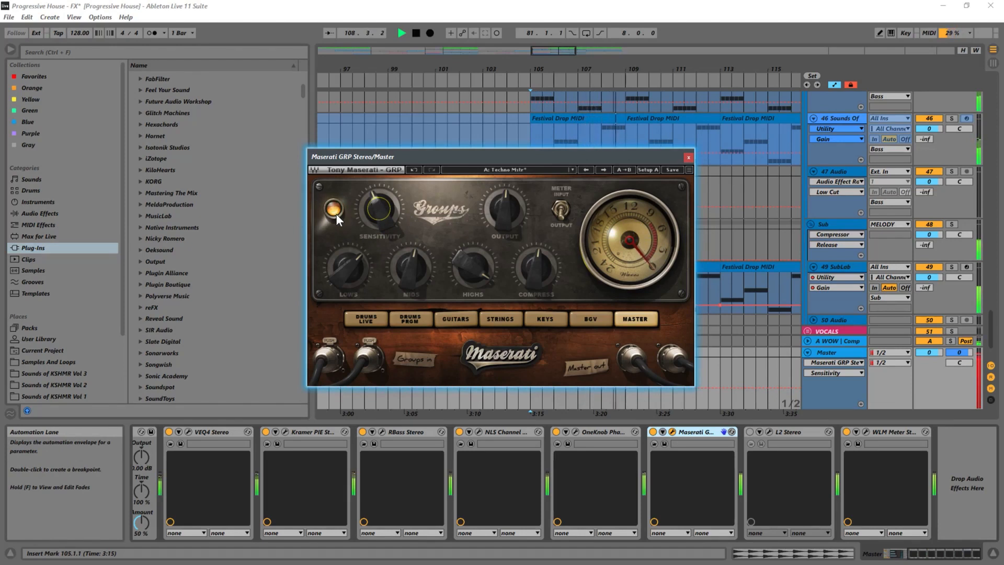
click(510, 217)
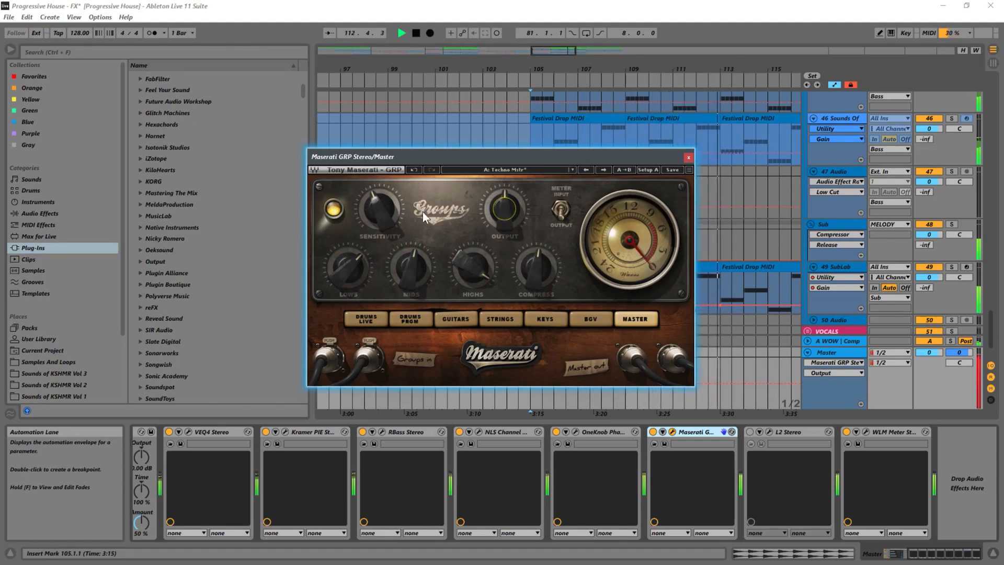
click(380, 212)
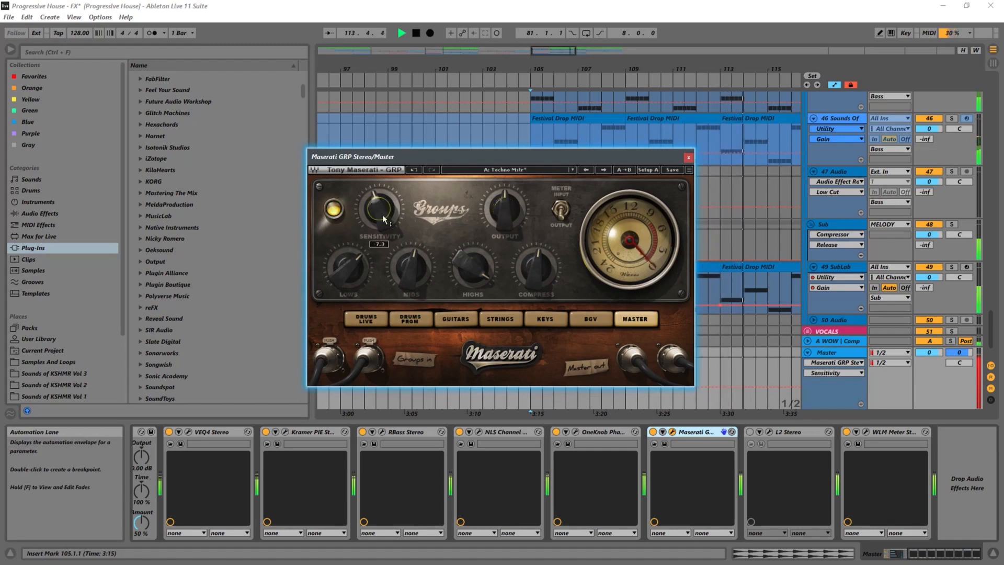